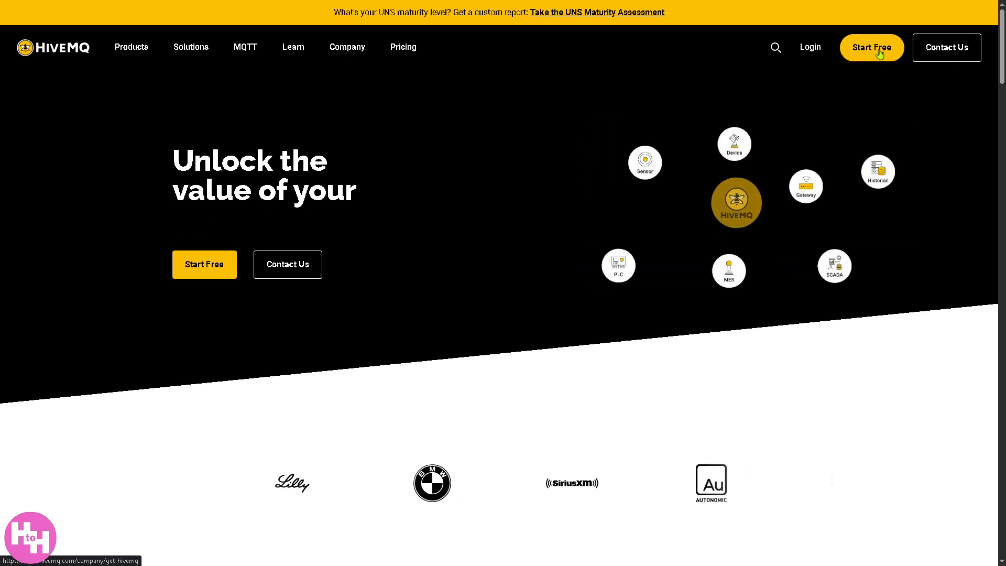
- Start for free with HiveMQ Cloud and create a cluster on the free Serverless plan
click(215, 270)
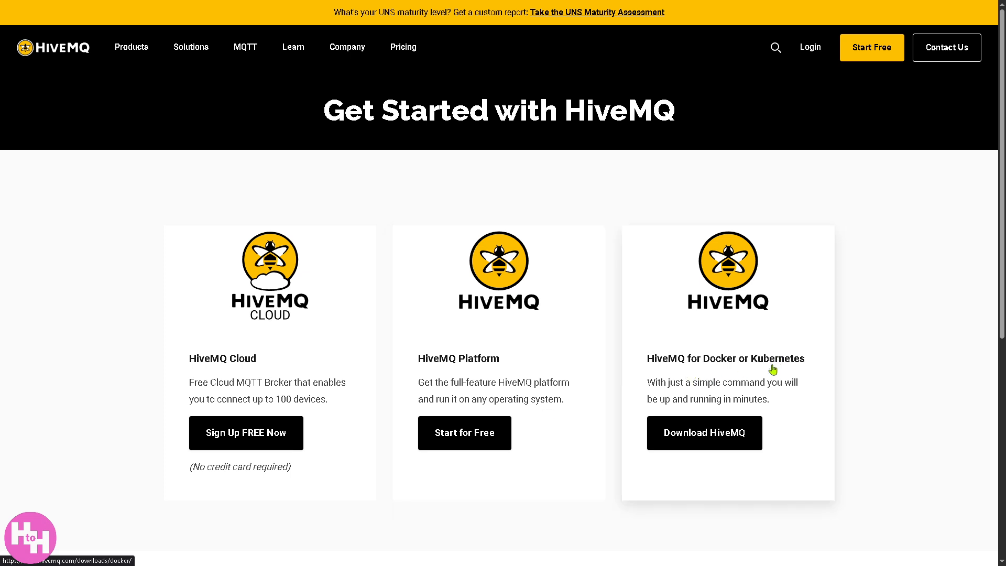
click(248, 441)
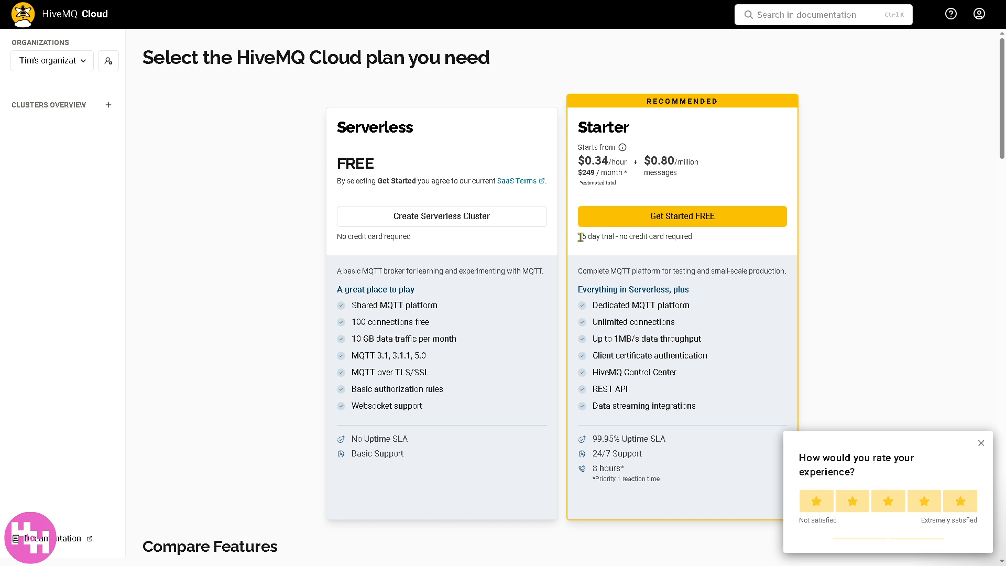
drag(581, 236, 700, 241)
click(699, 241)
click(373, 217)
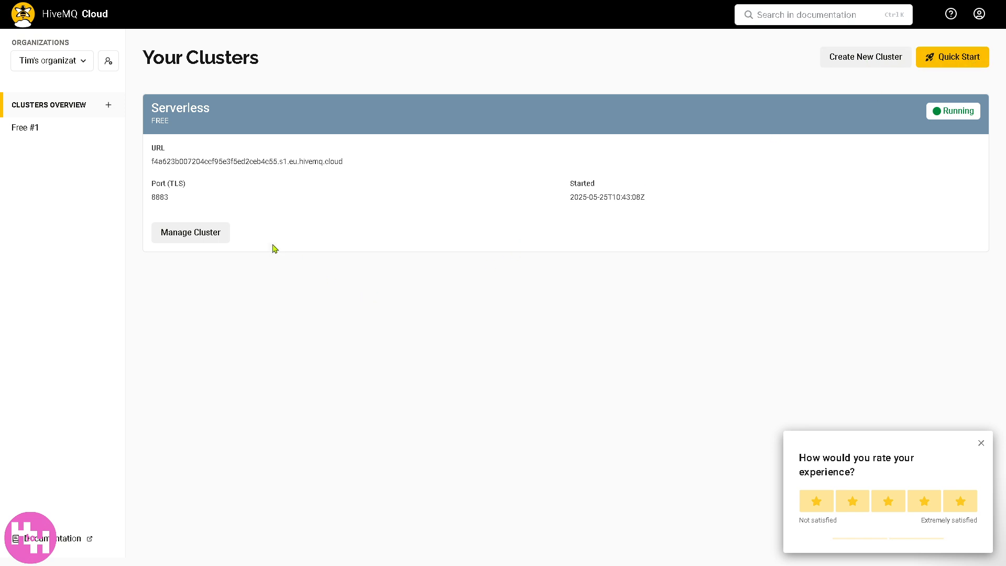
- Open the Serverless cluster for management and examine its connection details, cluster info and current usage
click(175, 233)
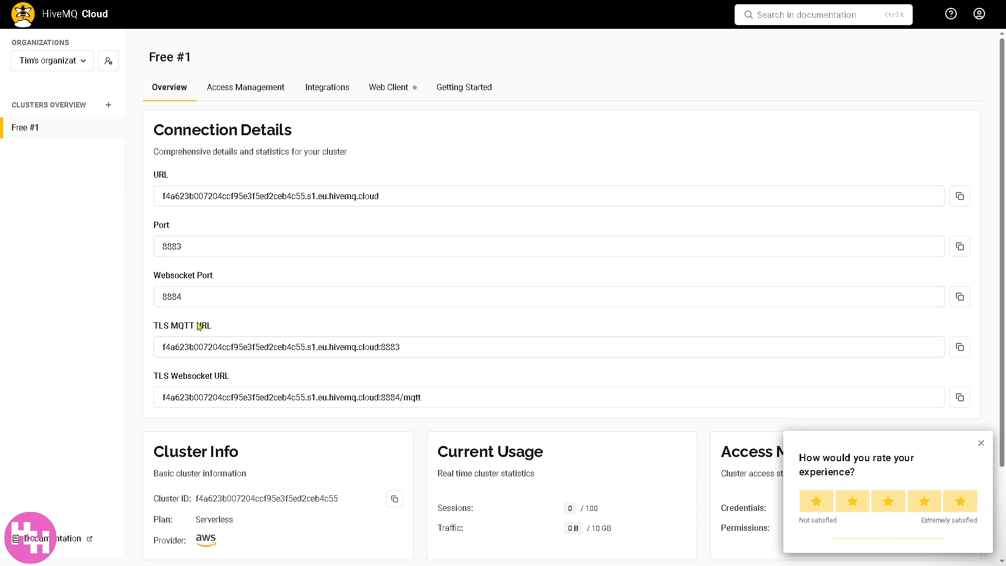
scroll(378, 435, down, 1)
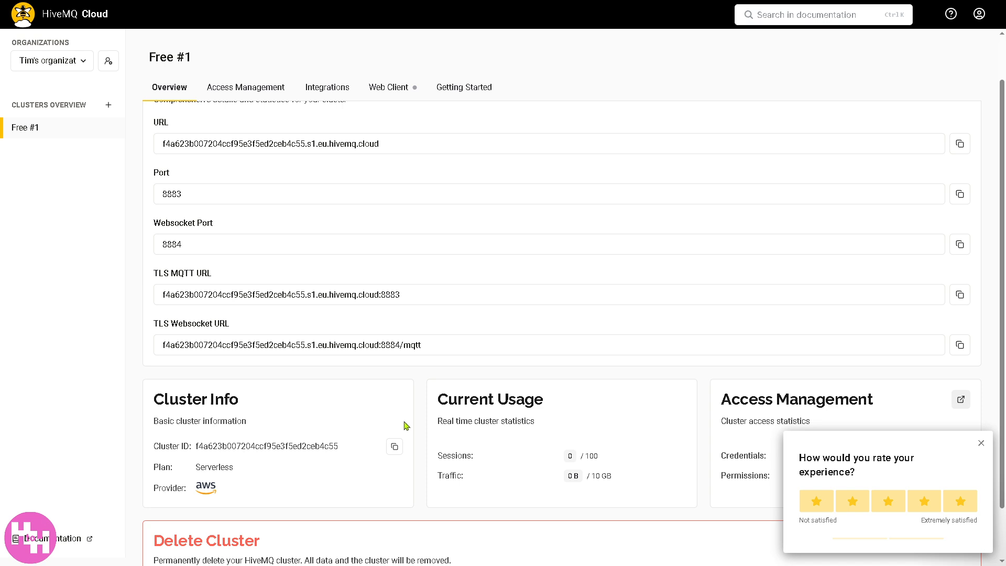
scroll(282, 439, up, 1)
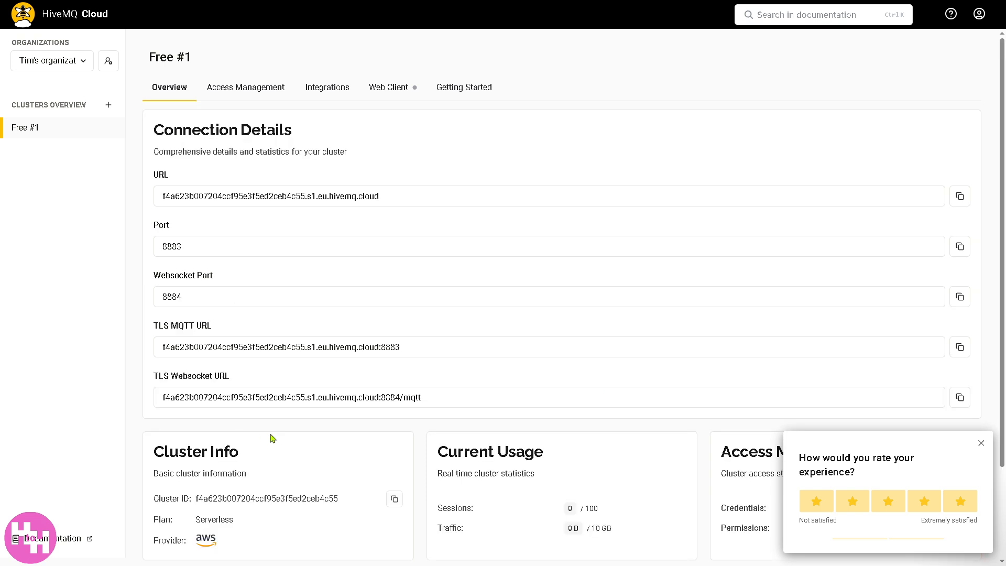
scroll(842, 344, down, 1)
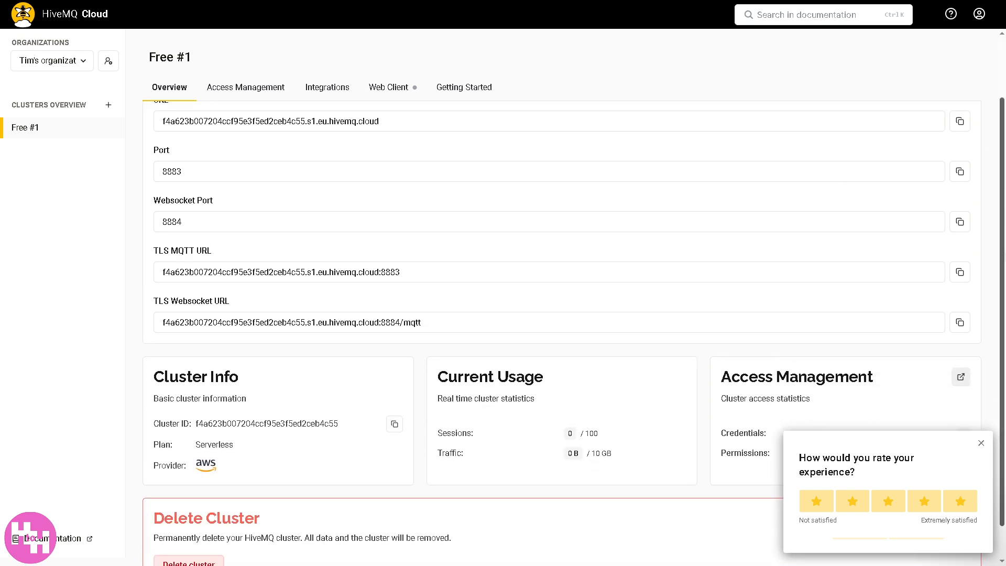
scroll(842, 344, down, 1)
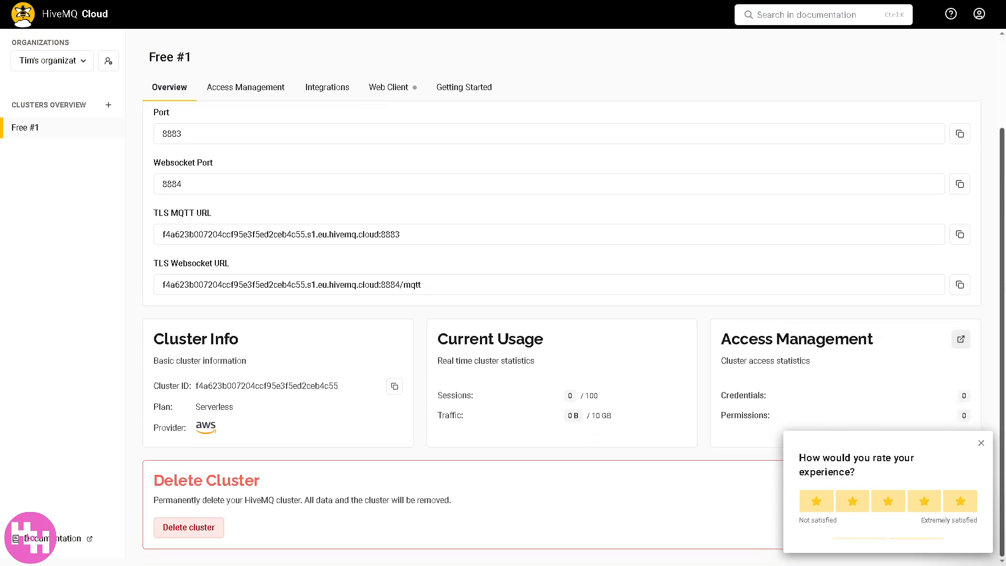
- Copy the cluster ID from the cluster info and dismiss the experience rating survey
click(395, 387)
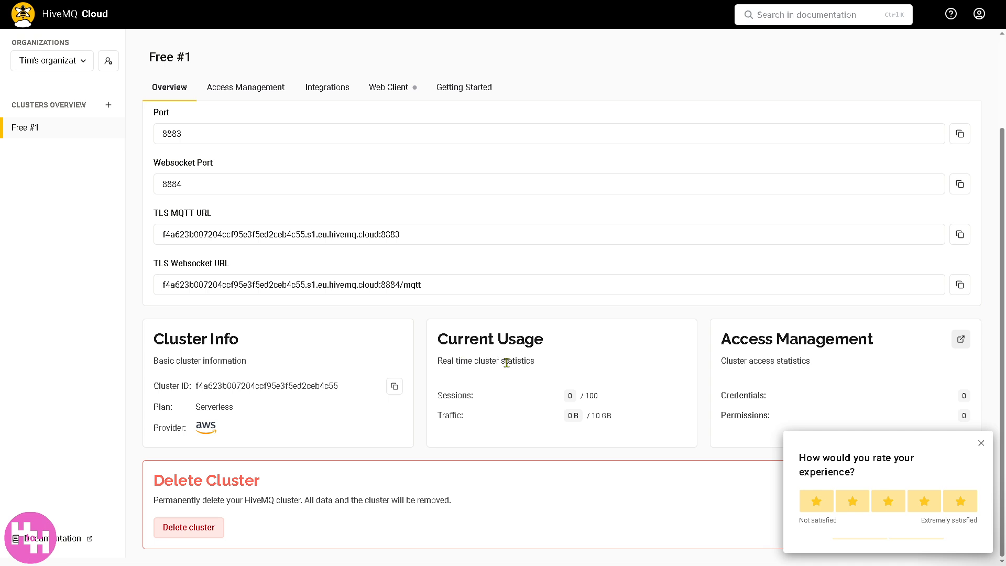
drag(438, 396, 567, 415)
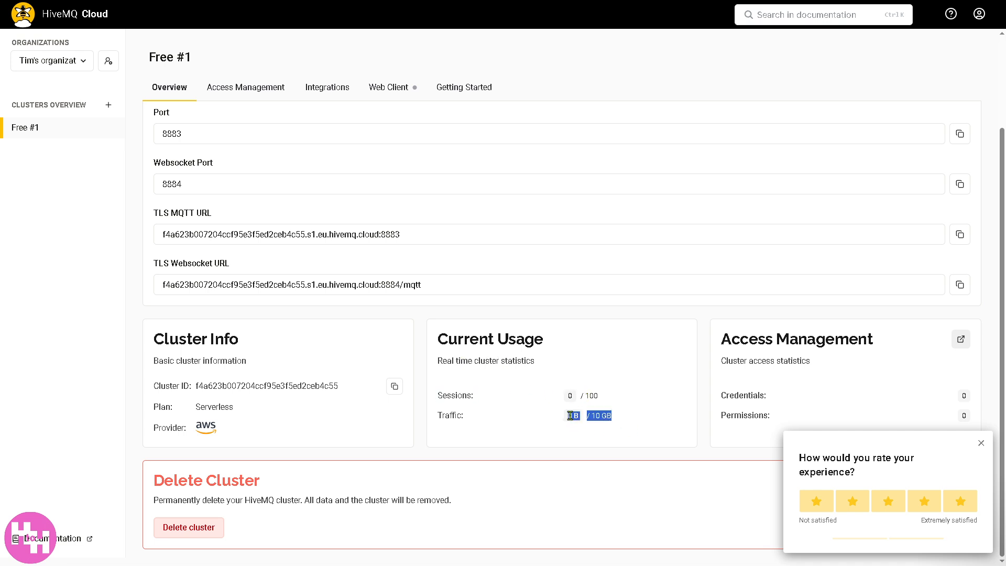
click(981, 443)
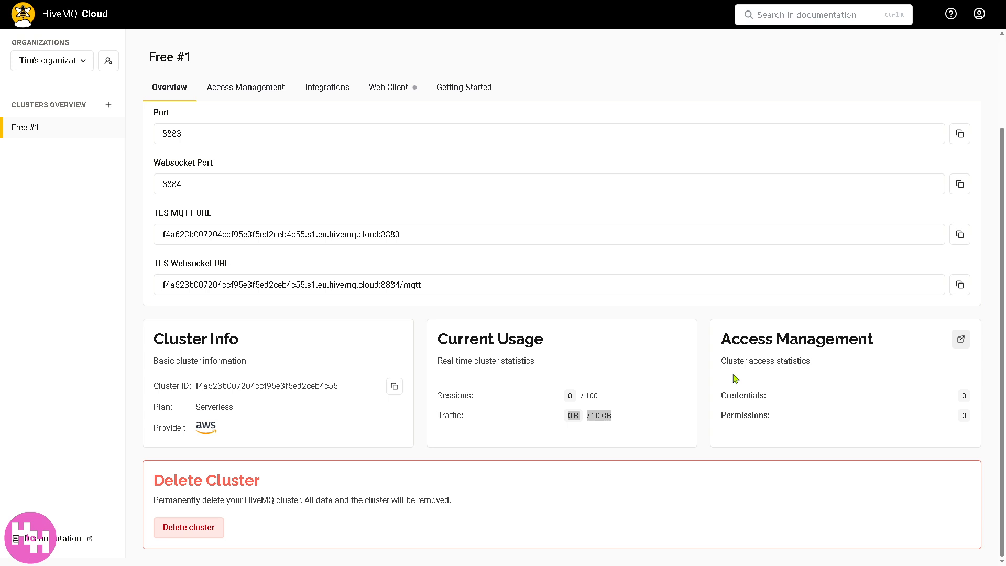
click(722, 397)
- Open the form for adding credentials in the cluster's access management and view its permission options
click(229, 88)
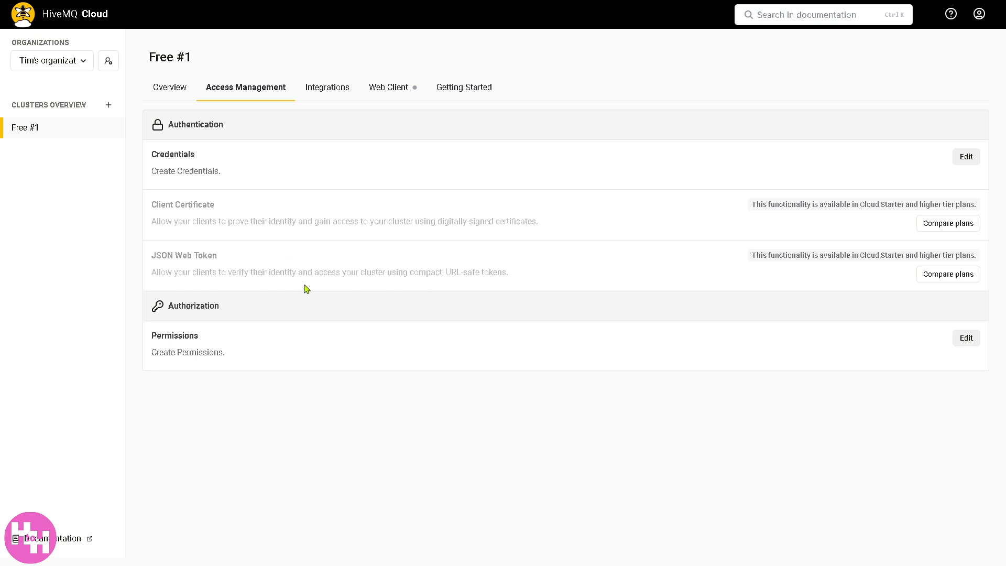
click(963, 164)
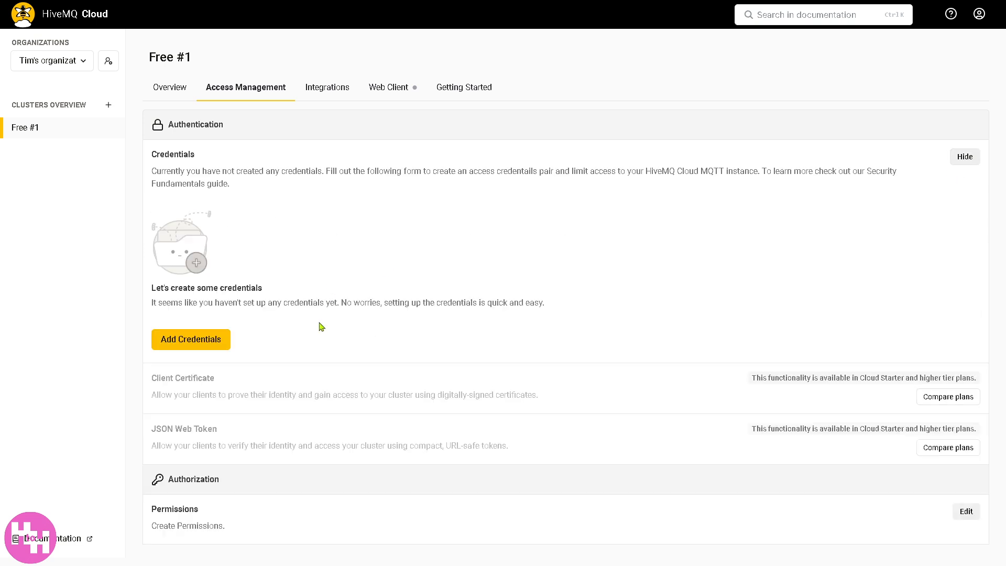
click(191, 340)
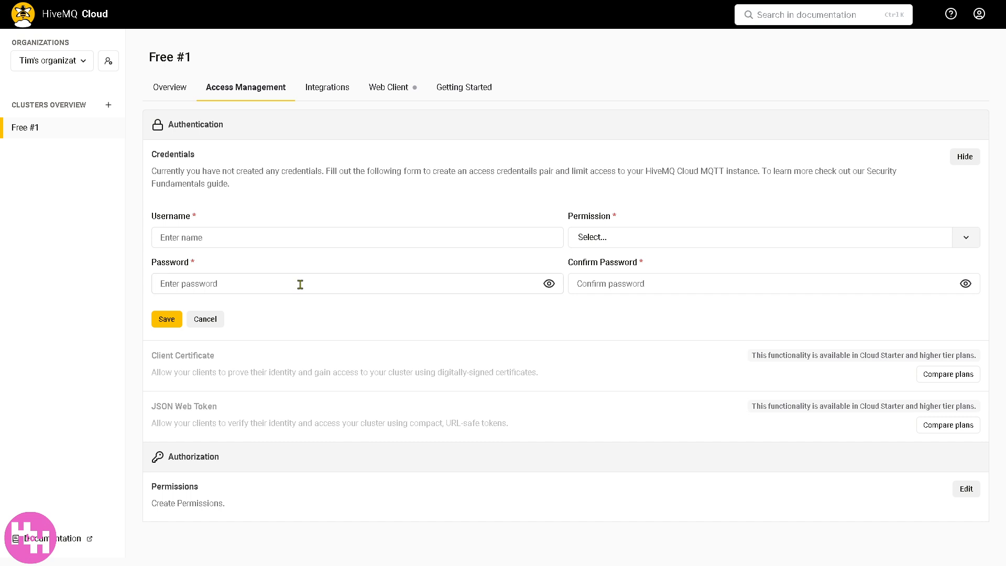
click(665, 239)
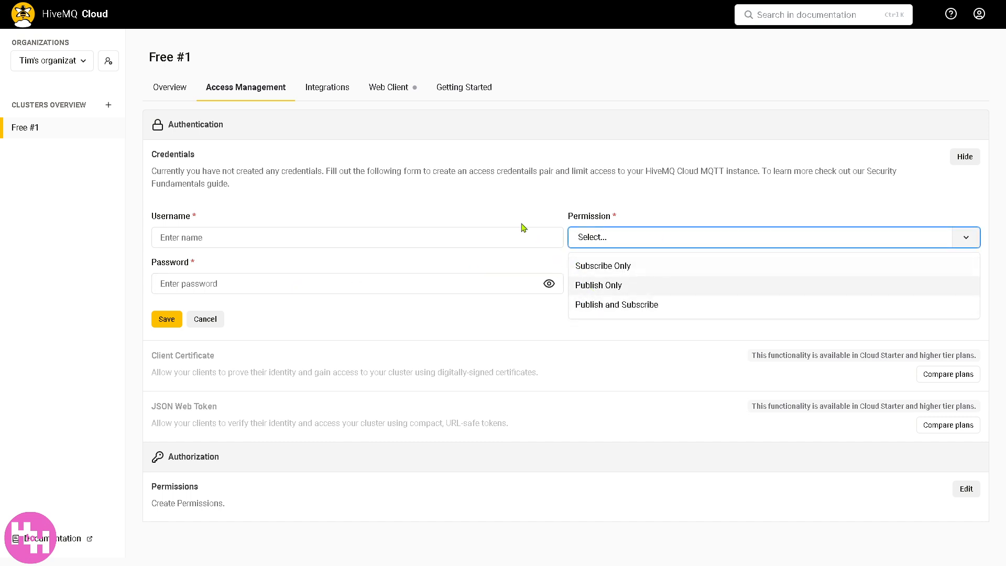
click(504, 197)
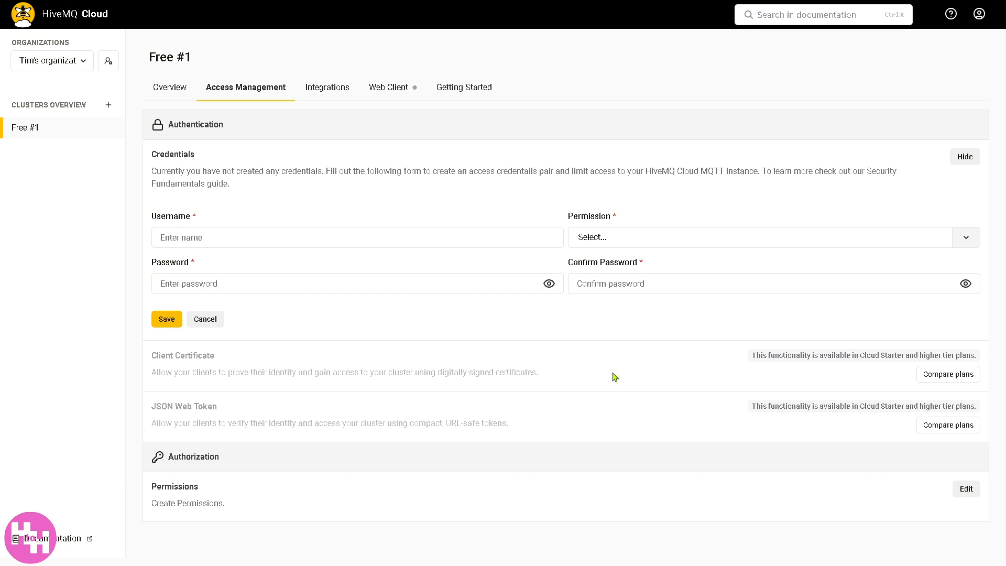
- Compare the available cloud plans and create another free Serverless cluster
click(969, 376)
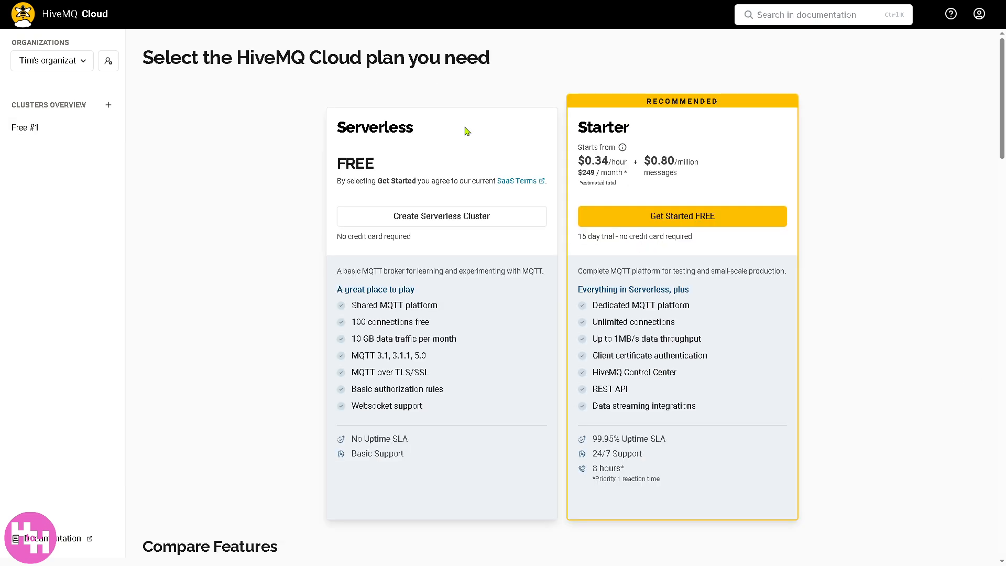
click(480, 223)
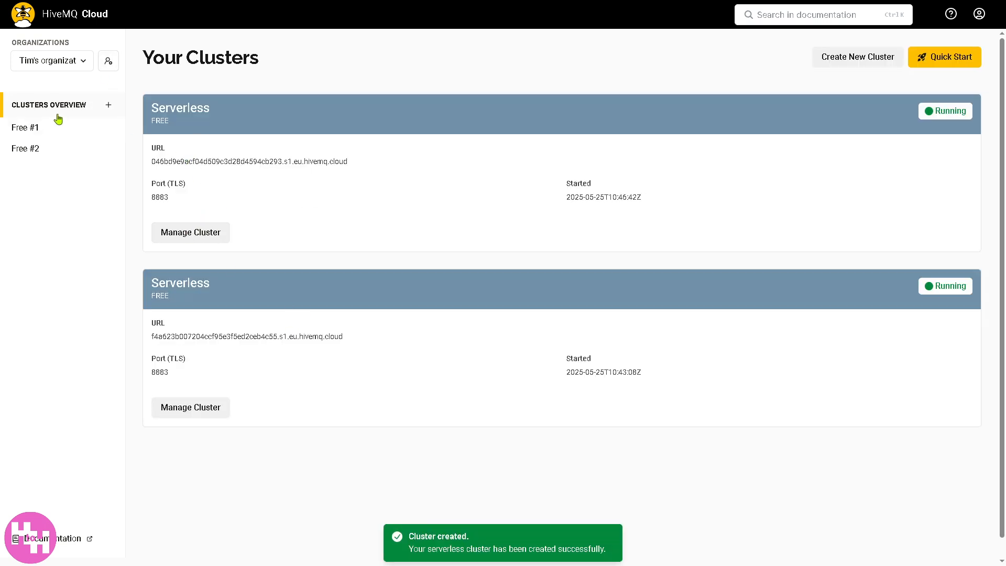
- Open the Confluent Cloud integration configuration of cluster Free #1 and examine its server, authentication and topic mapping fields
click(28, 128)
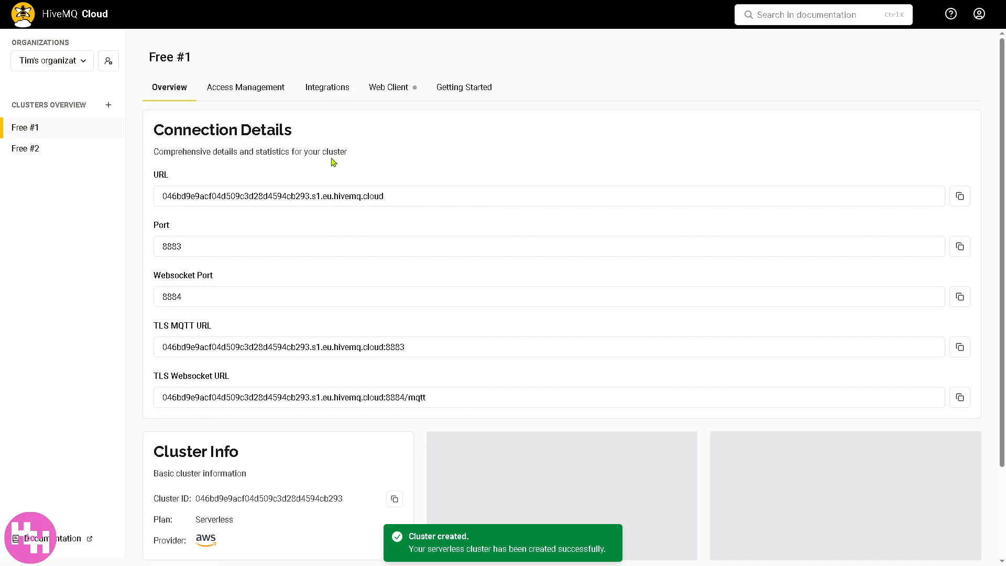
click(316, 90)
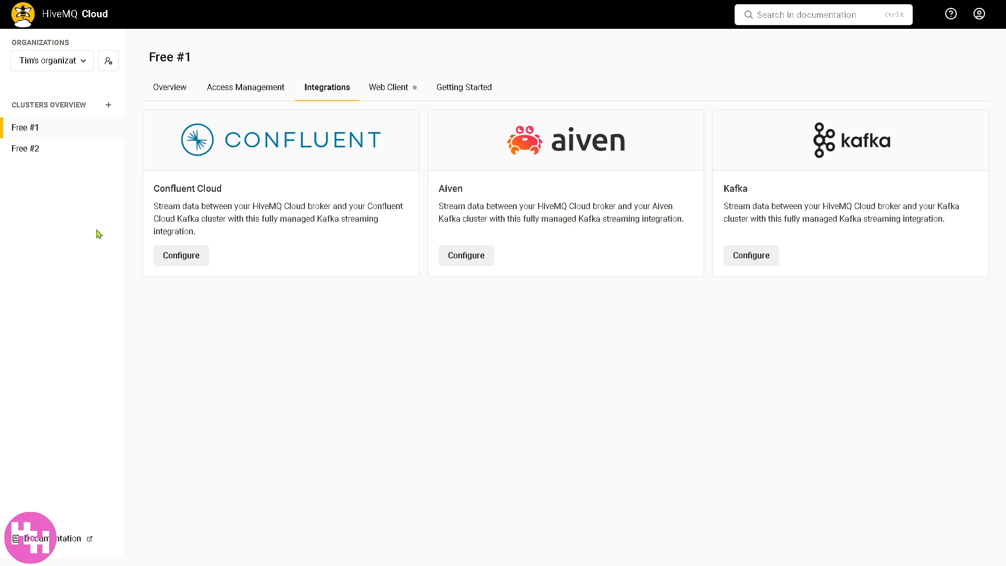
click(181, 256)
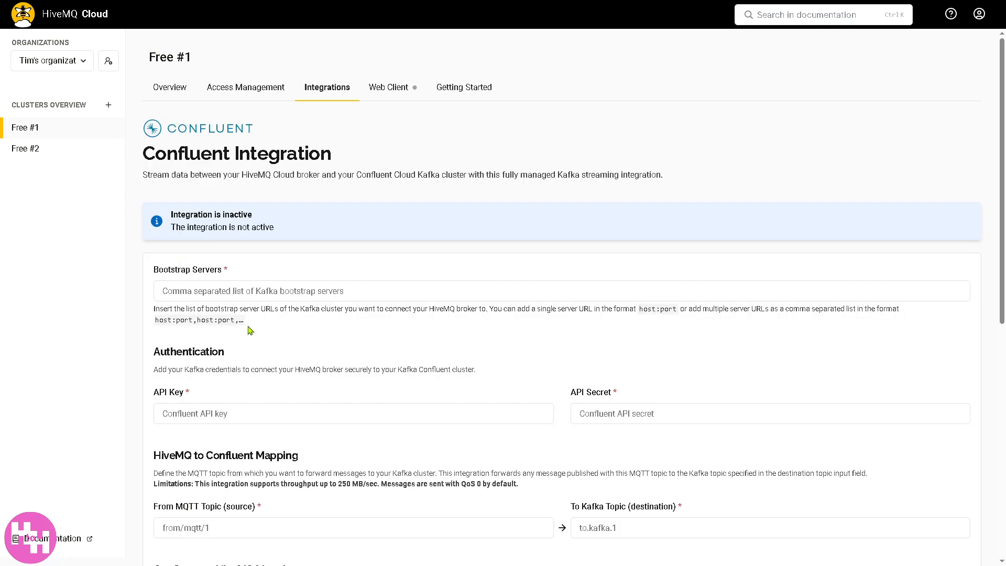
scroll(250, 329, down, 2)
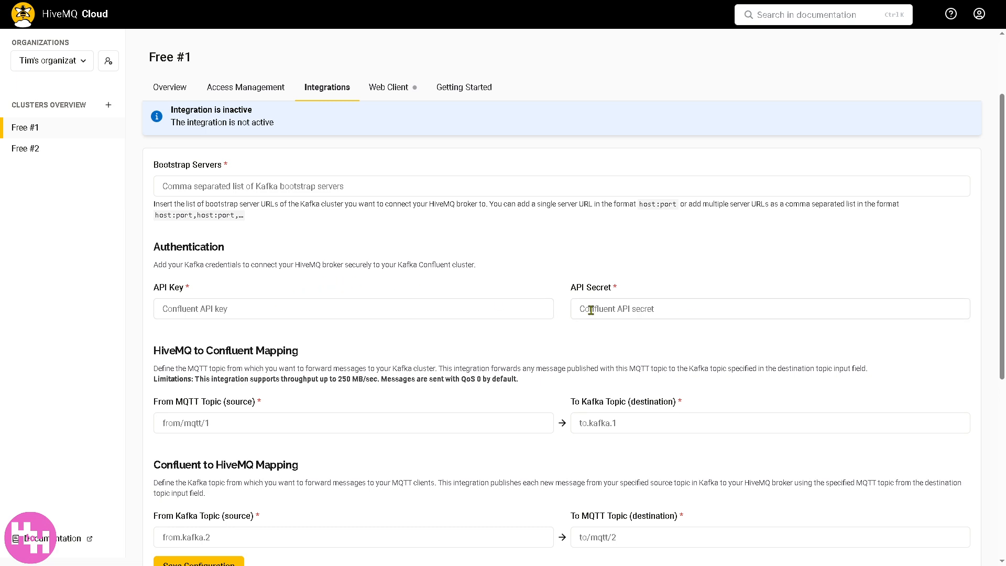
scroll(340, 362, down, 2)
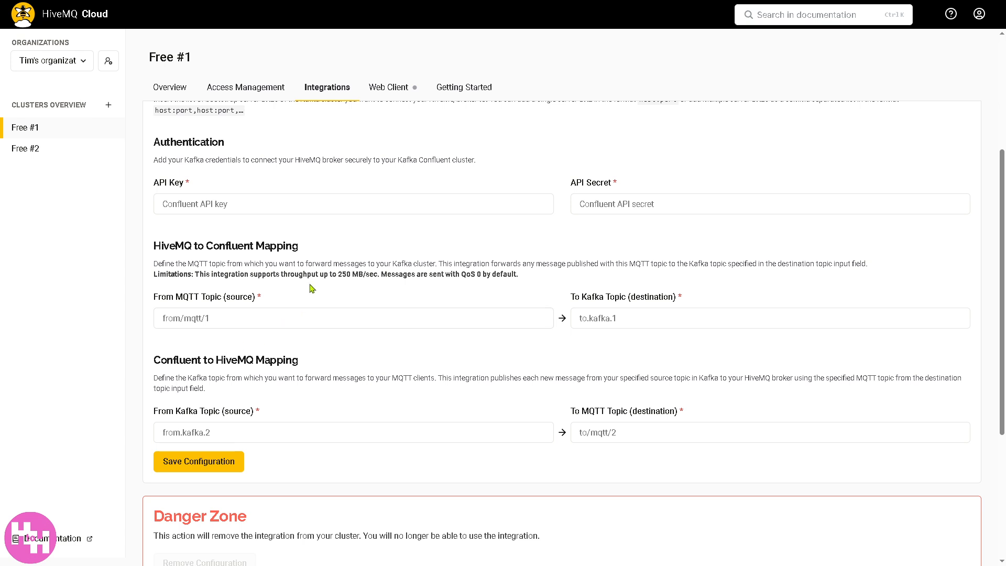
scroll(357, 376, down, 1)
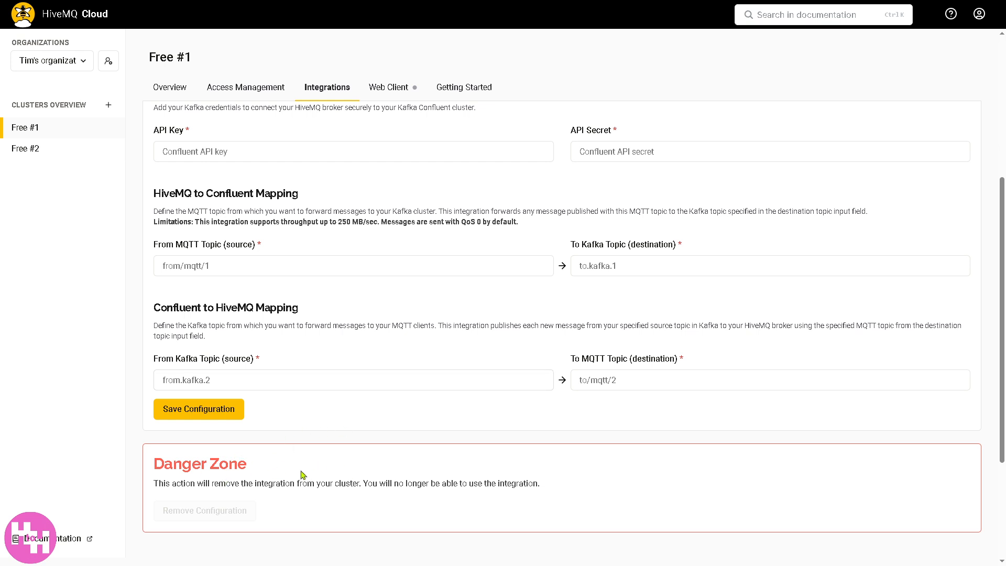
- Examine the web client's connection, subscription and message settings for Free #1, and view its getting started guides
click(376, 87)
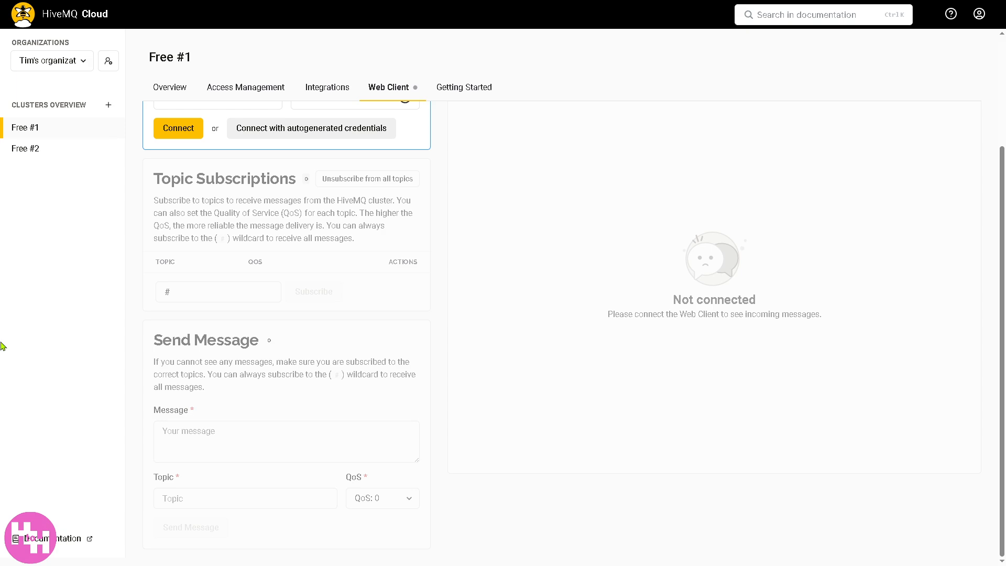
scroll(334, 229, up, 1)
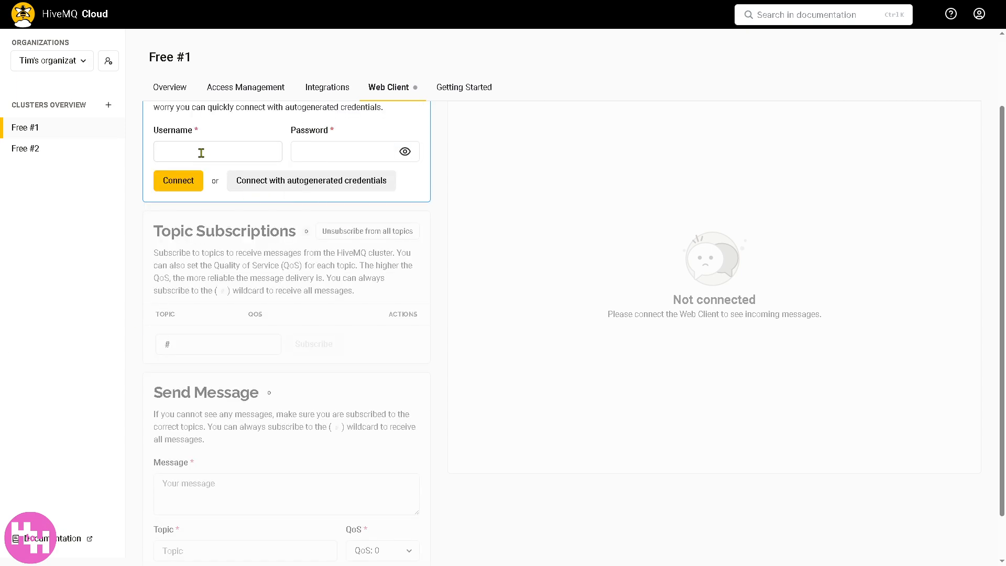
drag(1002, 153, 1003, 83)
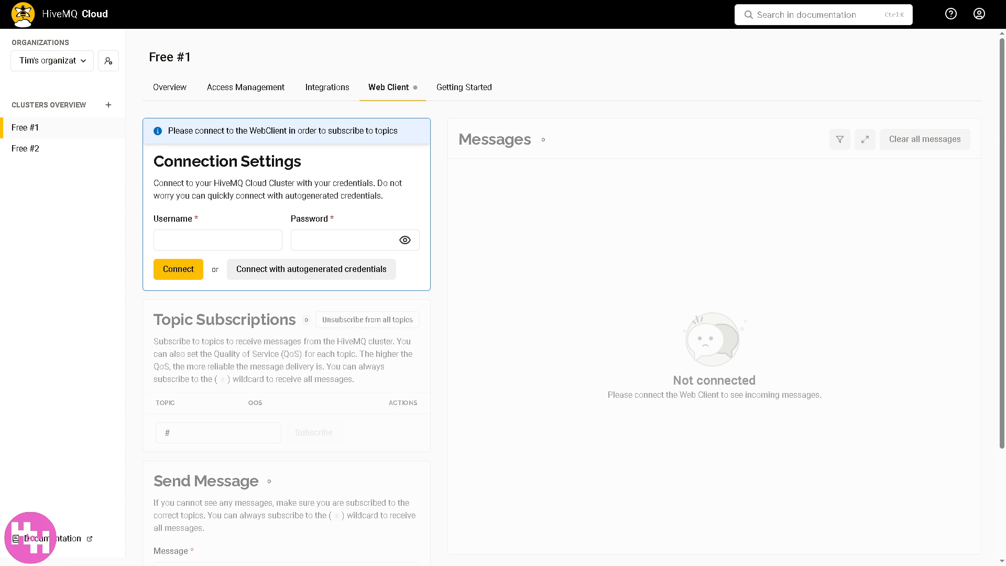
click(464, 87)
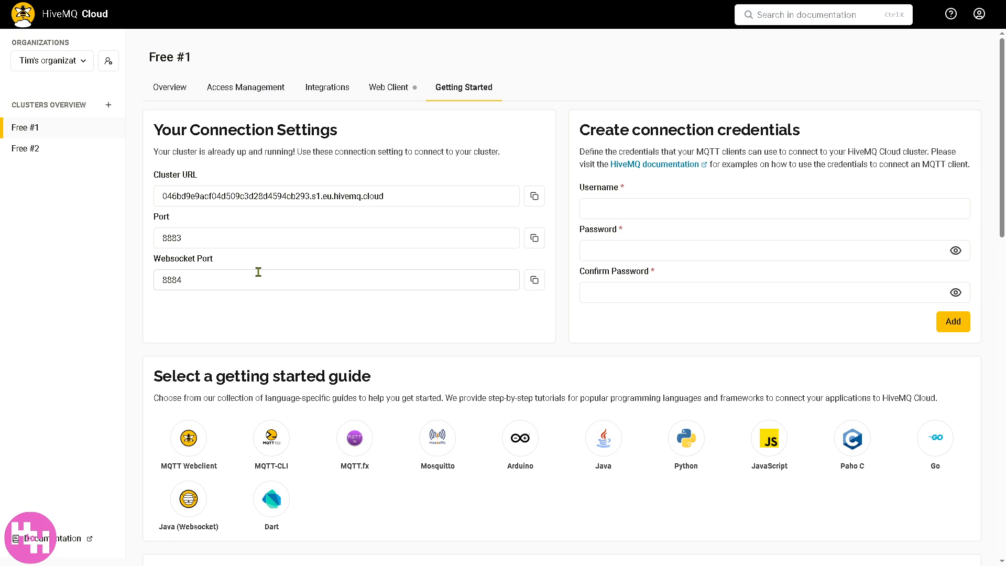
- Return to the clusters overview, open the Free #2 cluster and request its deletion
click(26, 17)
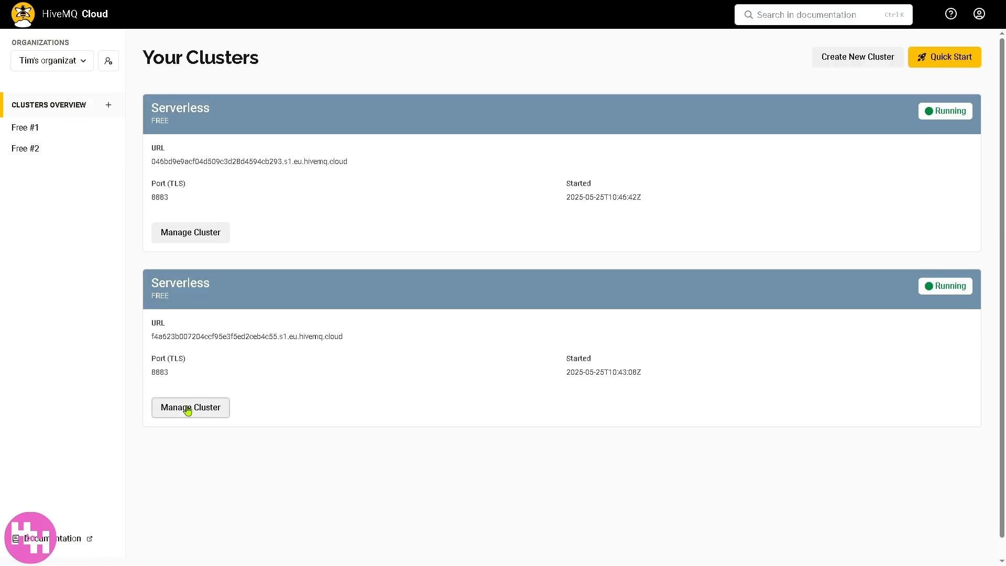
click(209, 414)
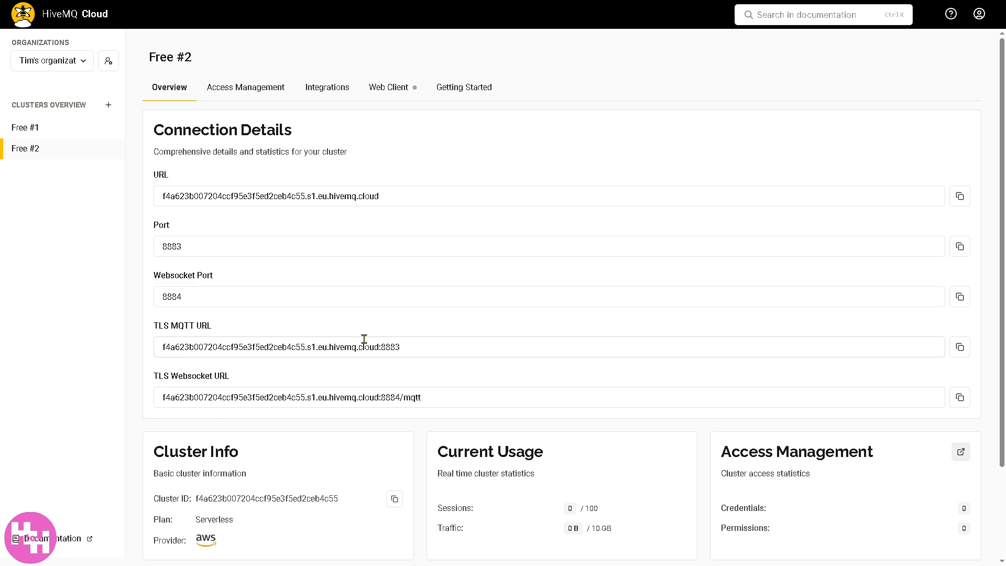
scroll(979, 245, down, 1)
scroll(1004, 225, down, 1)
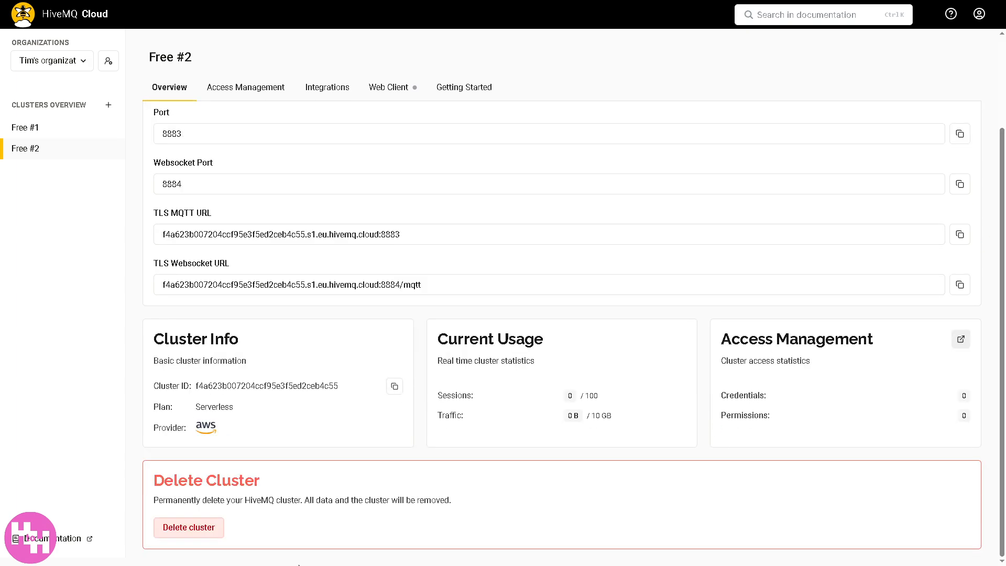
click(189, 527)
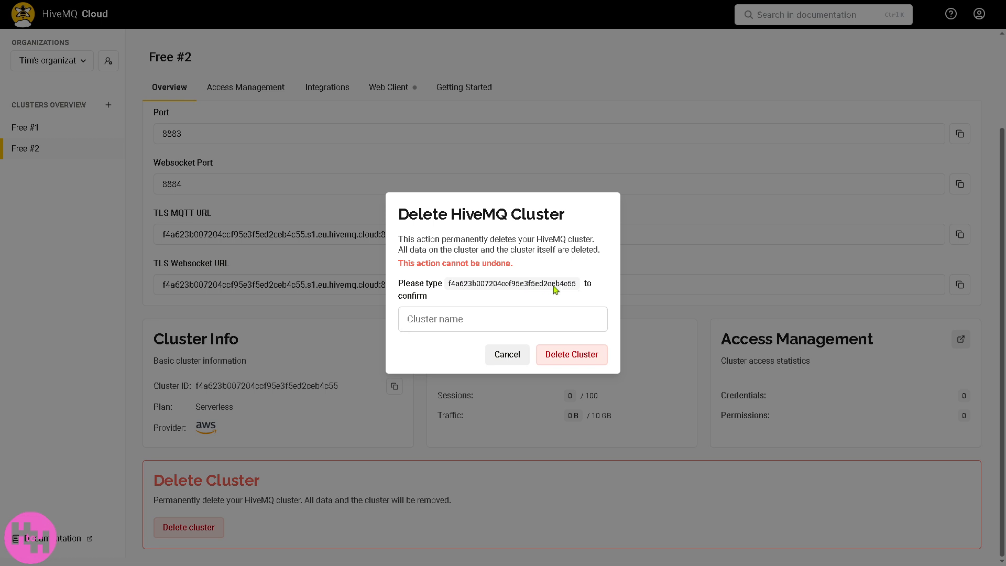
- Try to confirm the cluster deletion by pasting the cluster ID copied from the dialog
drag(452, 285, 576, 289)
drag(449, 285, 582, 287)
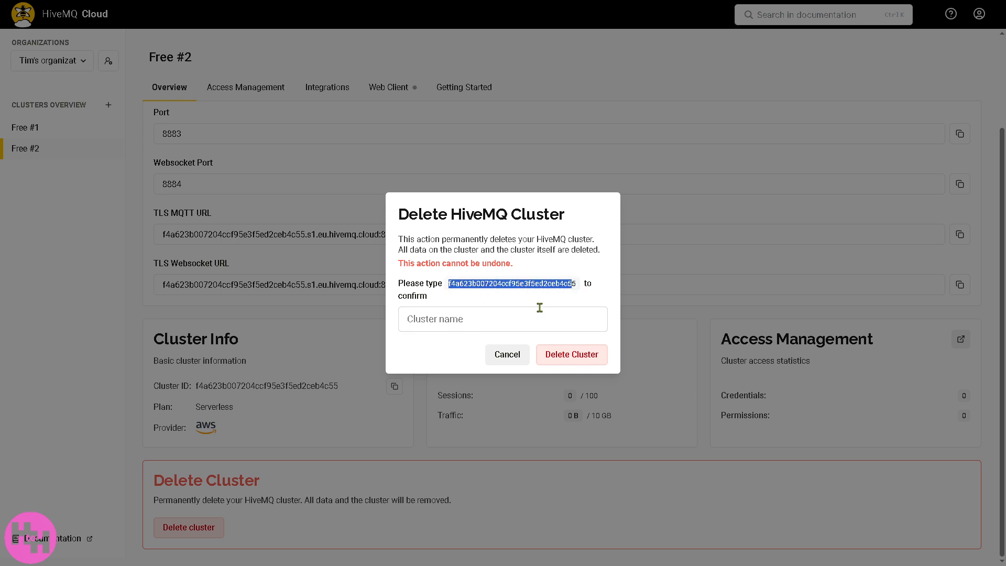
click(508, 321)
text(f4a623b007204ccf95e3f5ed2ceb4c5)
click(564, 354)
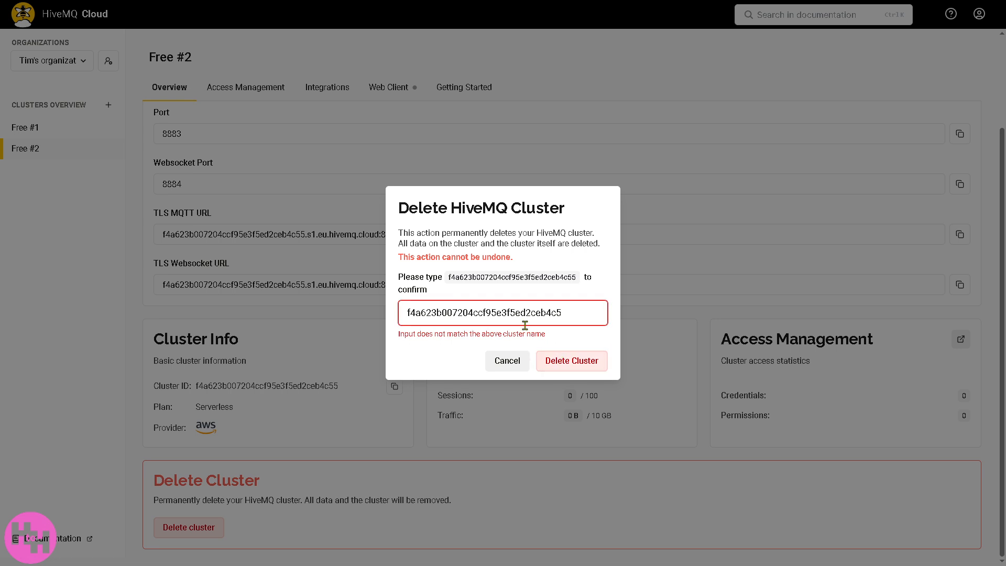
- Replace the confirmation text with "Free #1" and try to delete the cluster
drag(567, 320, 372, 317)
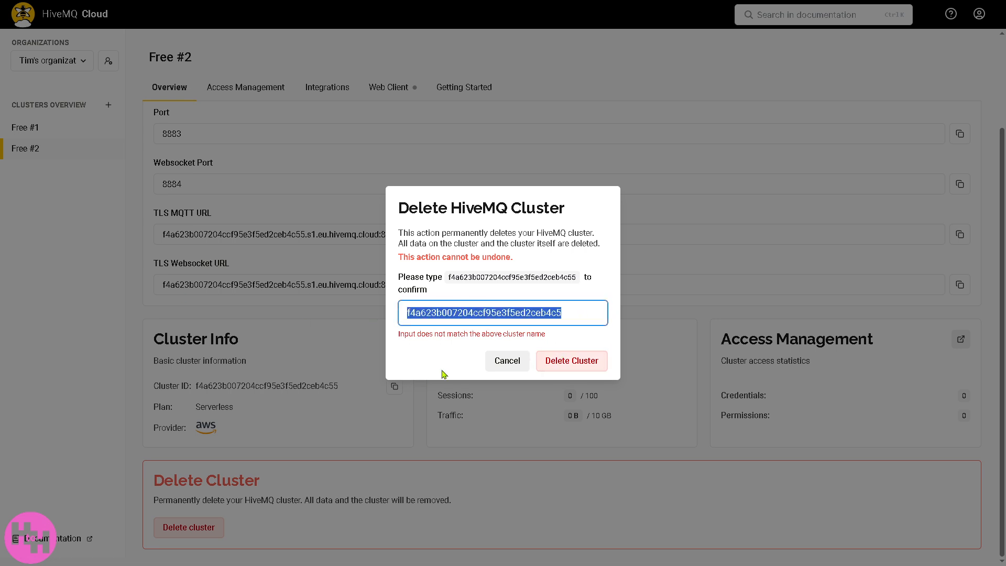
text(Free #1)
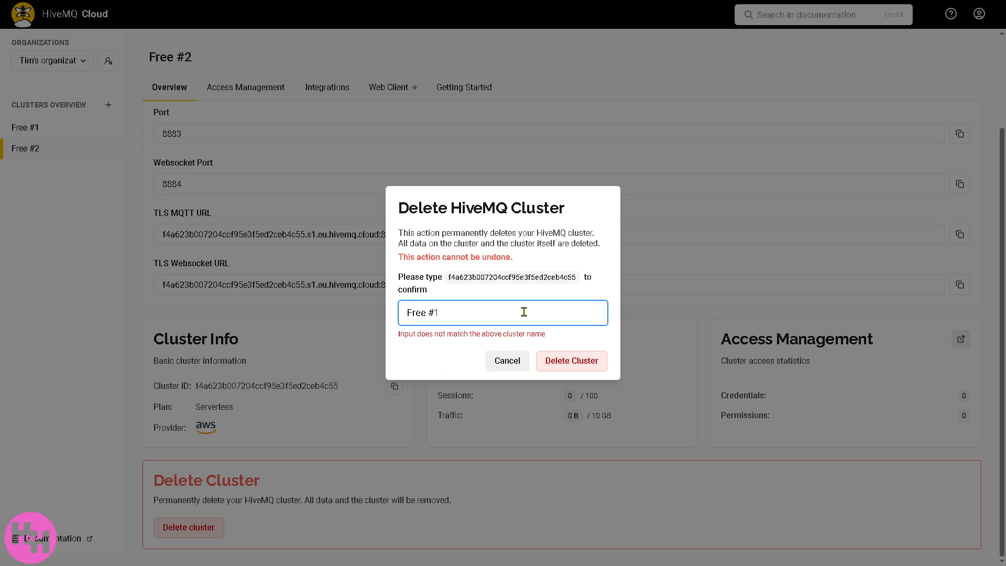
click(570, 367)
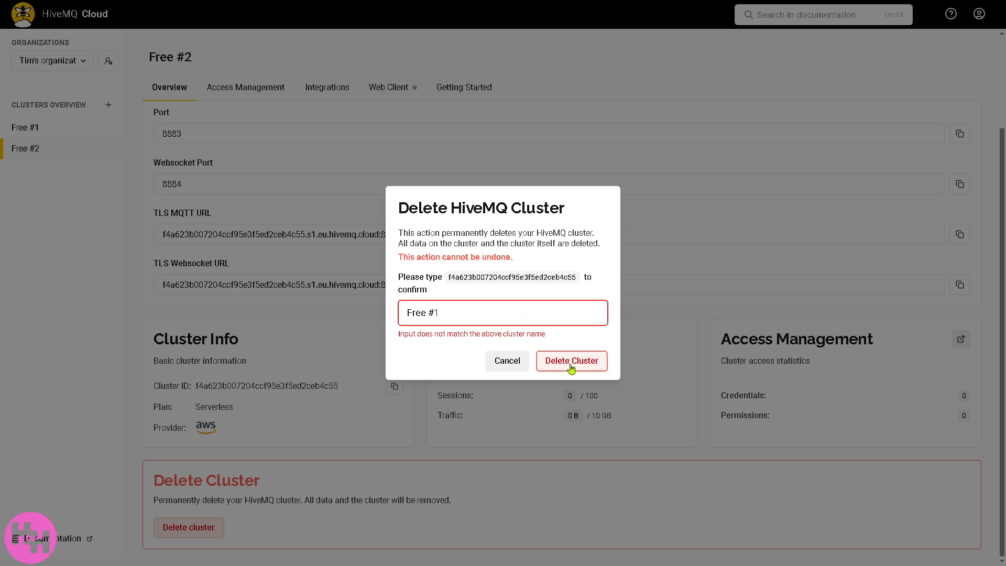